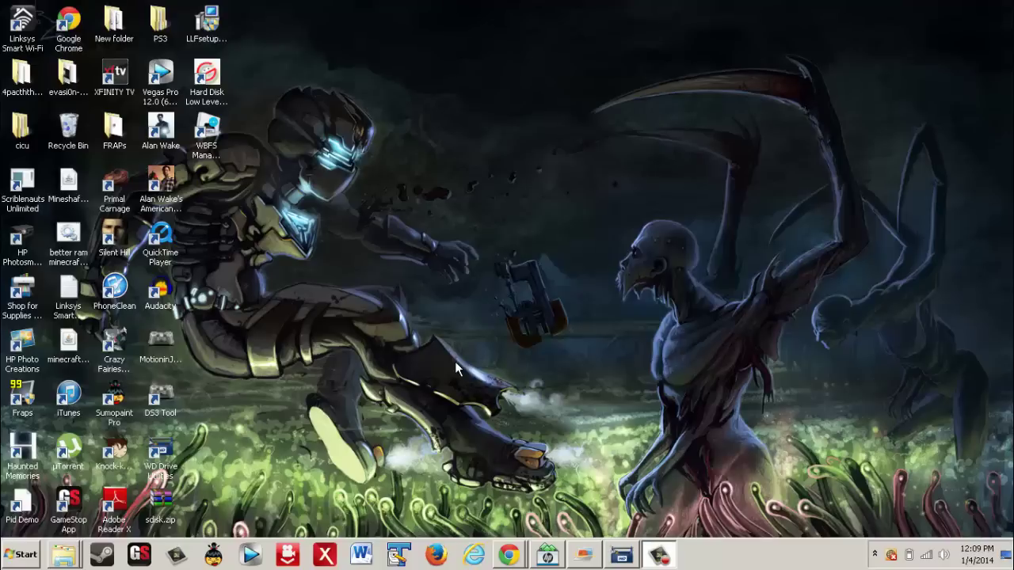
- Move the WBFS Manager 3.0 shortcut toward the middle of the desktop and return it to its original place
left_click_drag(212, 136, 350, 198)
left_click(397, 198)
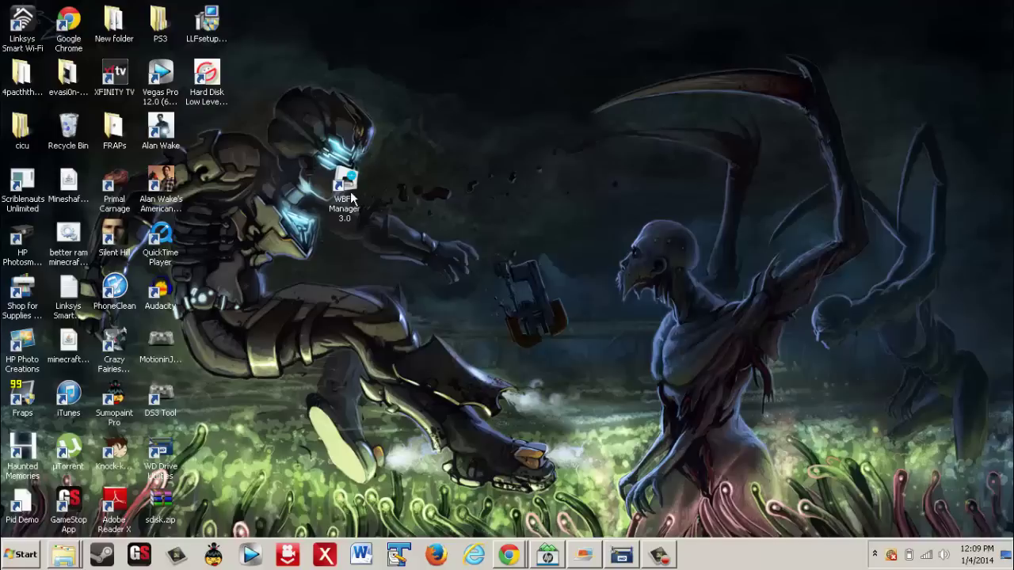
left_click_drag(345, 196, 206, 139)
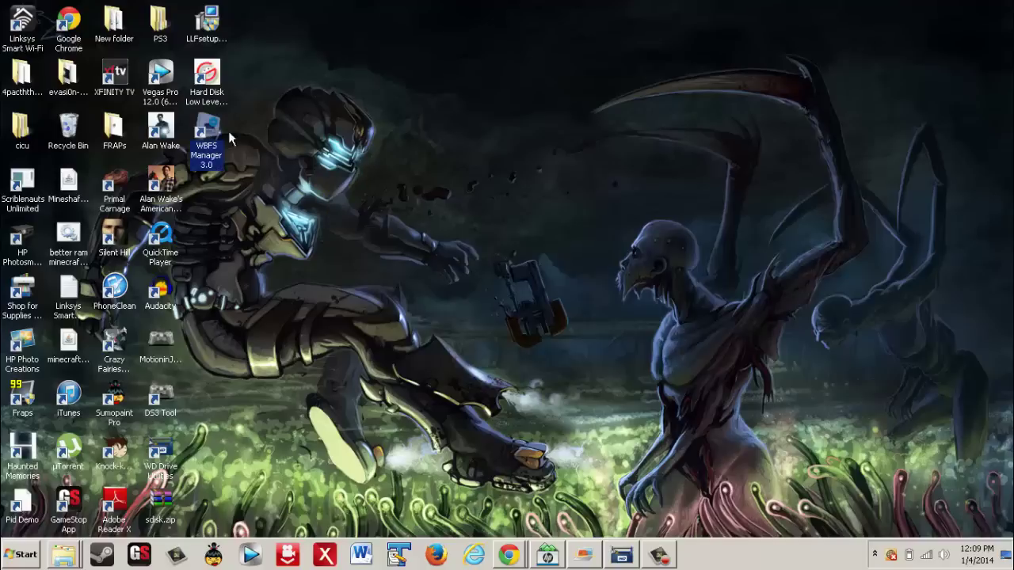
left_click(291, 119)
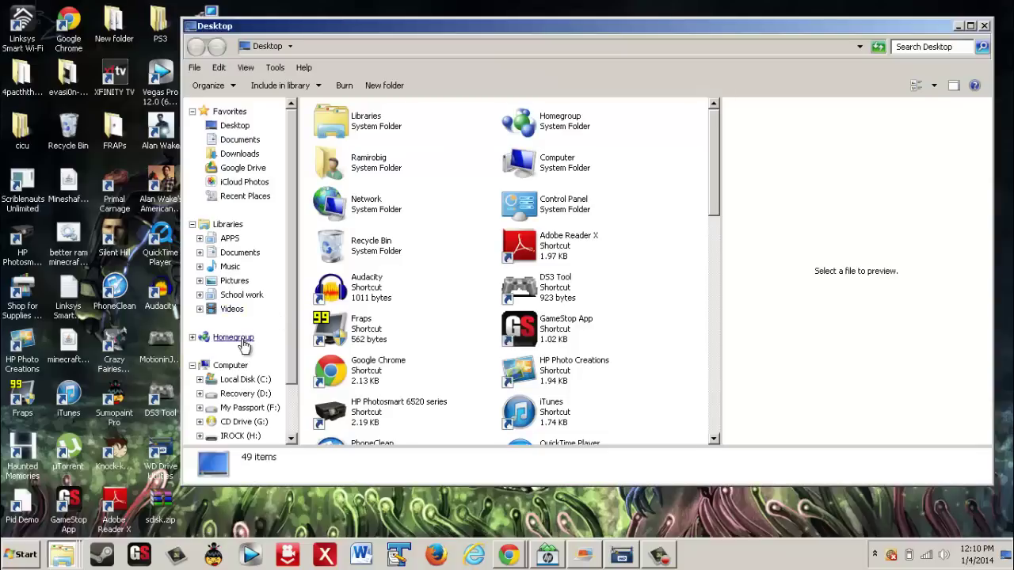
- Check the general properties of the My Passport (F:) drive in Computer, then close them and minimize the Explorer window
left_click(231, 365)
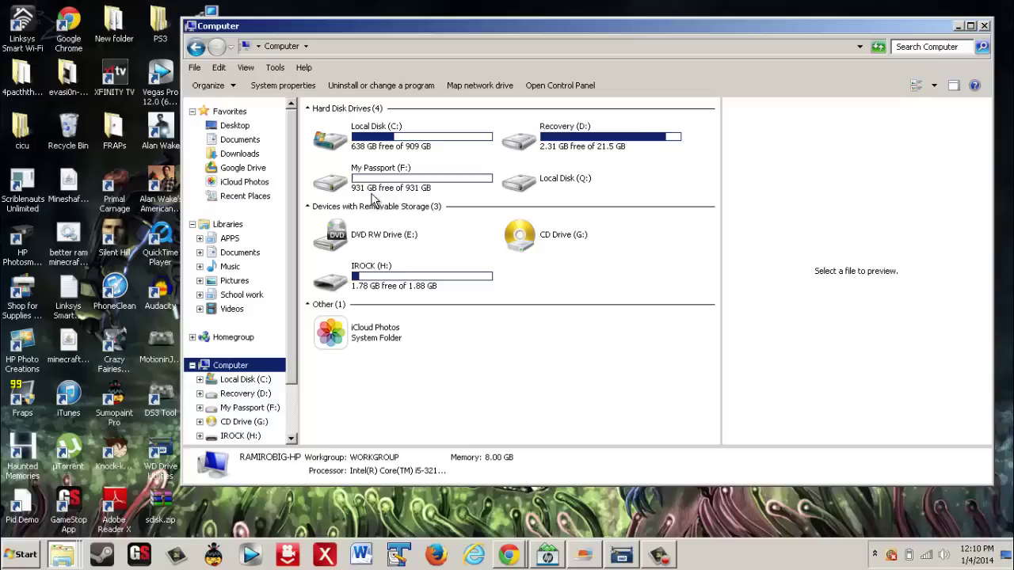
left_click(434, 191)
right_click(436, 188)
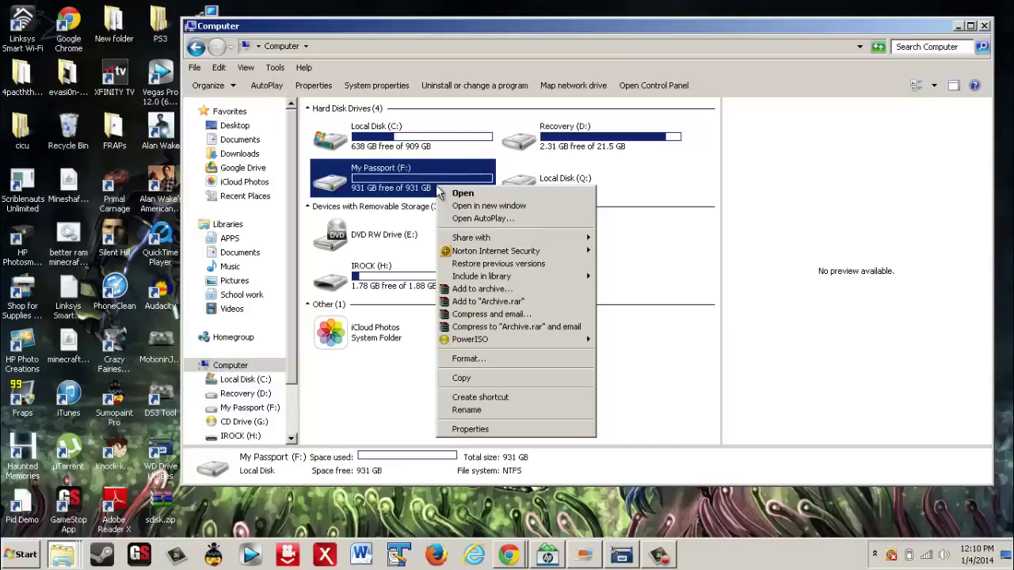
left_click(485, 422)
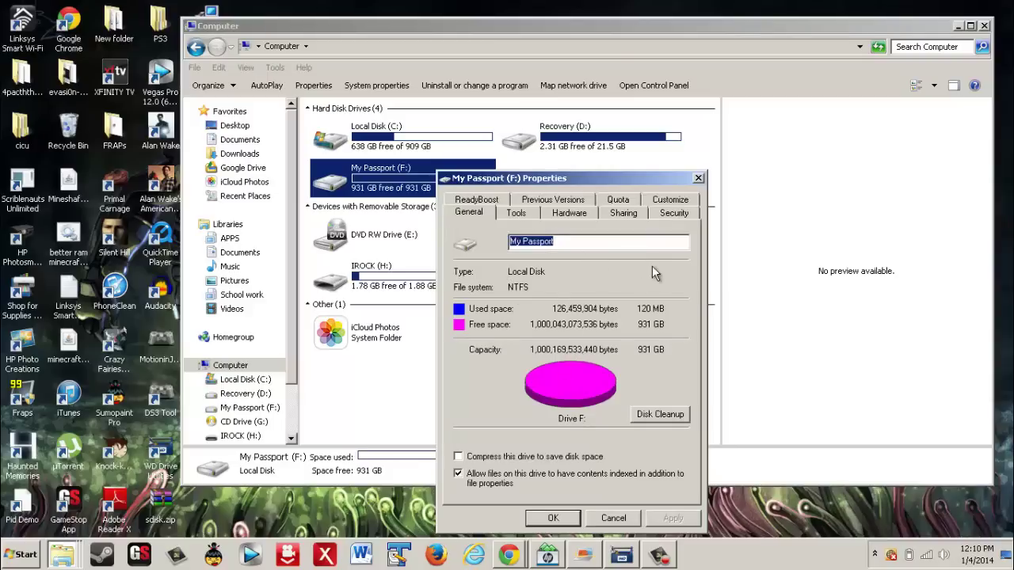
left_click(700, 179)
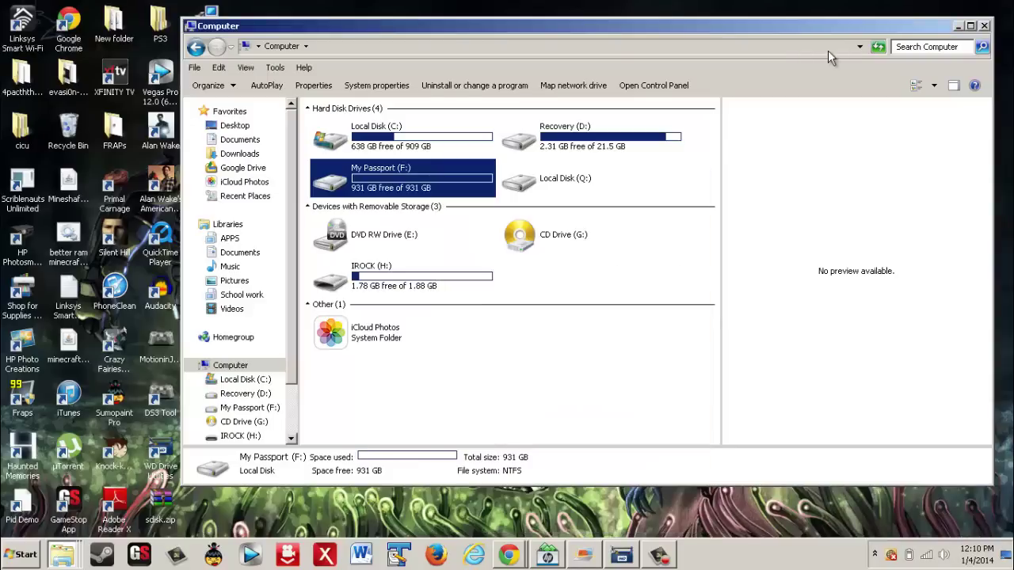
left_click(957, 27)
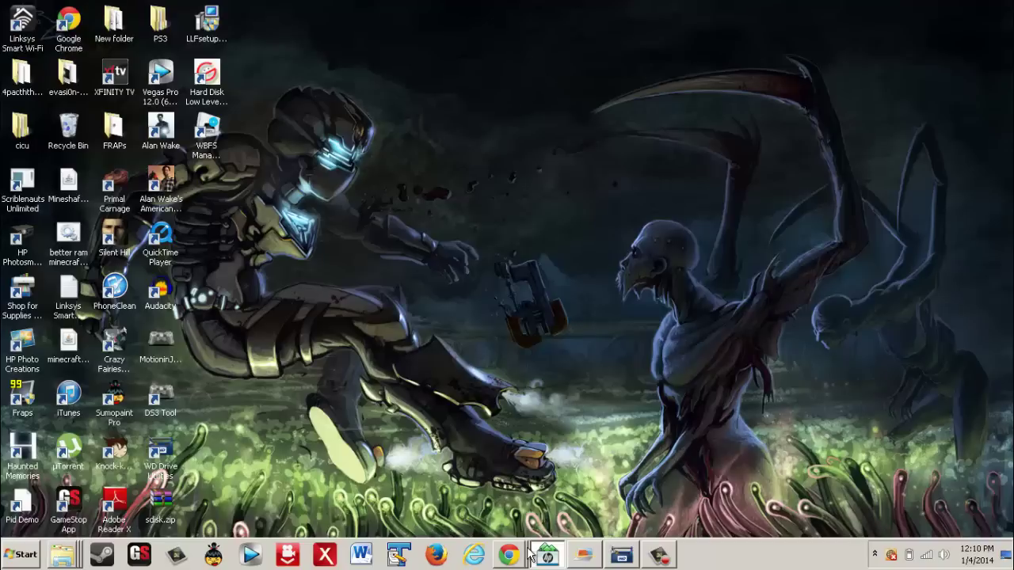
- Switch to Chrome and search Google for "wd drives software"
left_click(622, 554)
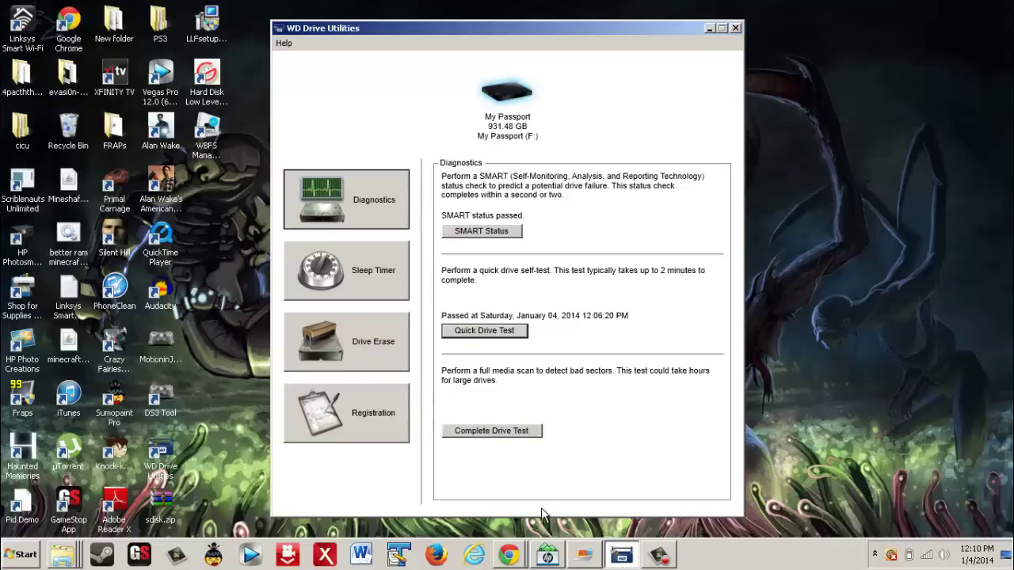
left_click(516, 554)
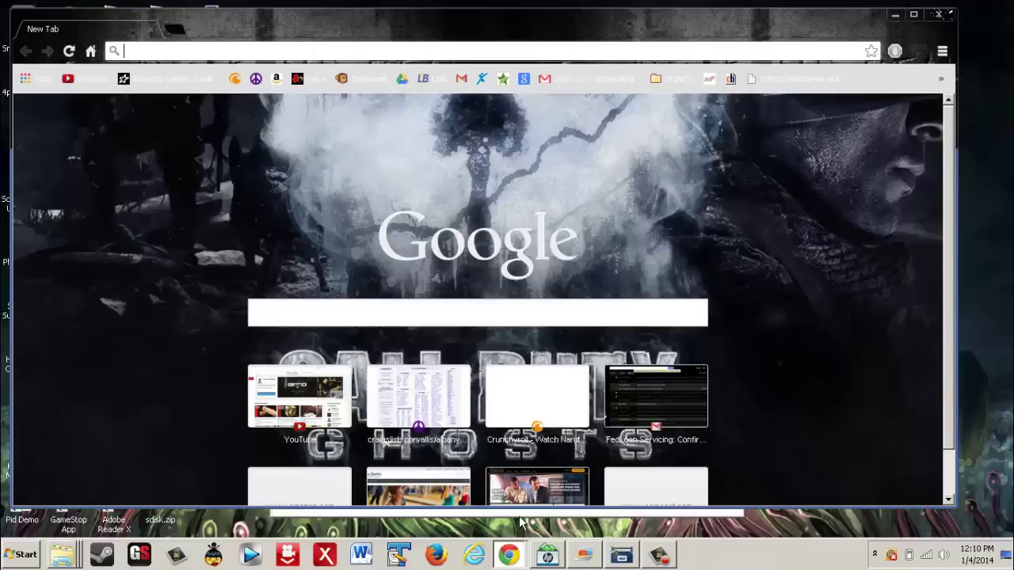
left_click(398, 52)
type("wd")
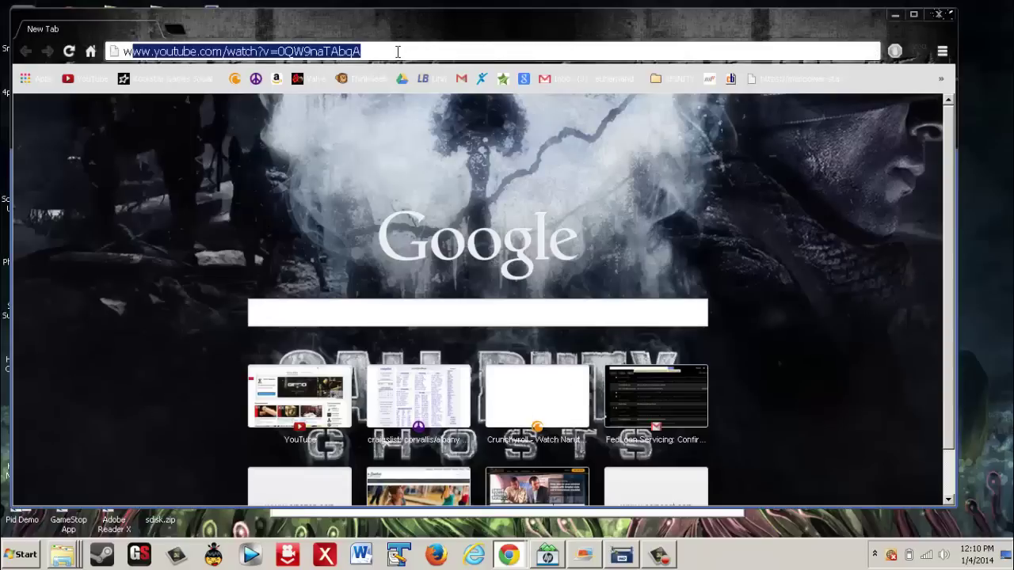
type(" dives")
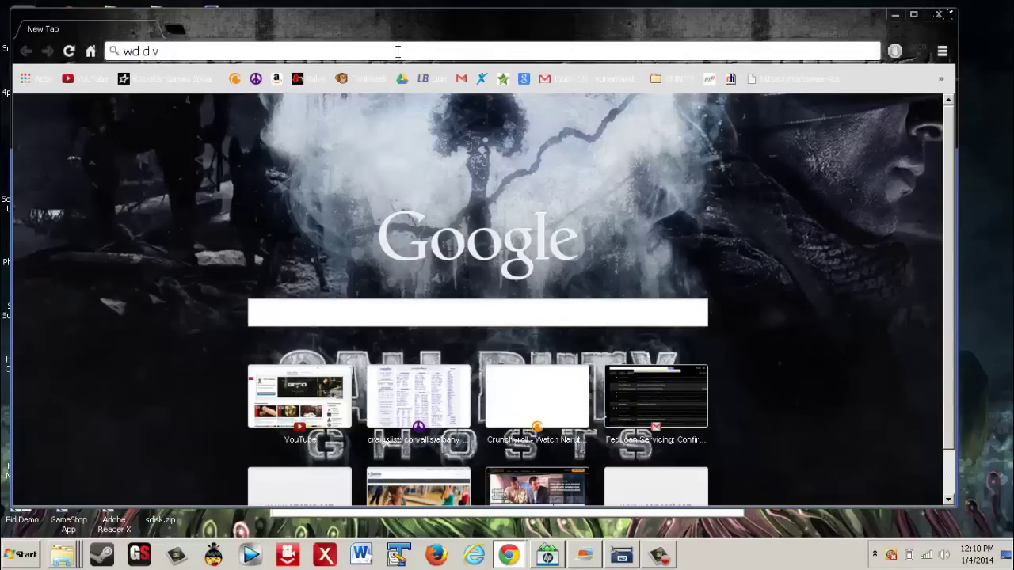
key("BackSpace")
key("BackSpace")
key("BackSpace")
key("BackSpace")
key("BackSpace")
type("rives sof")
key("BackSpace")
key("Return")
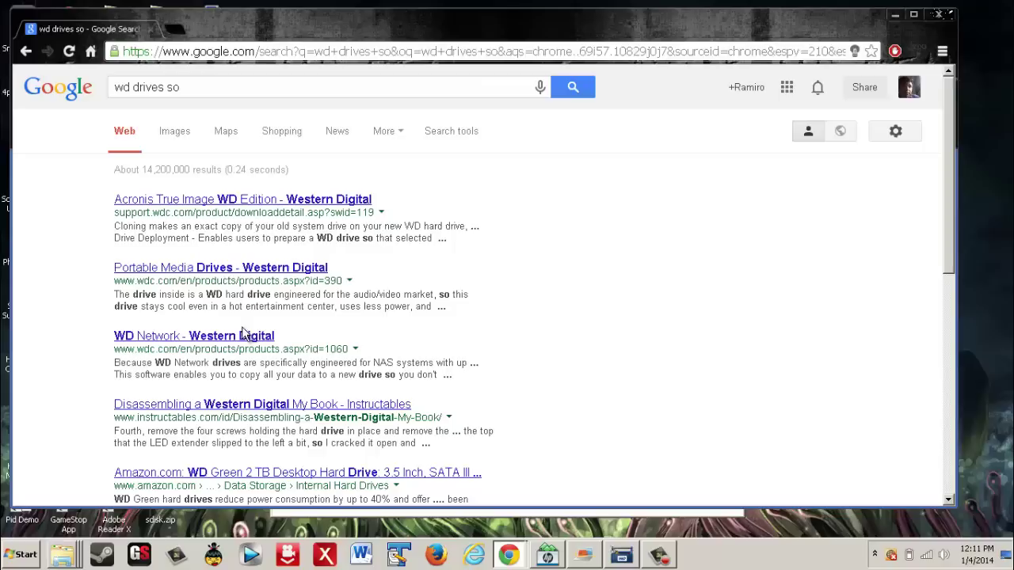
left_click(341, 93)
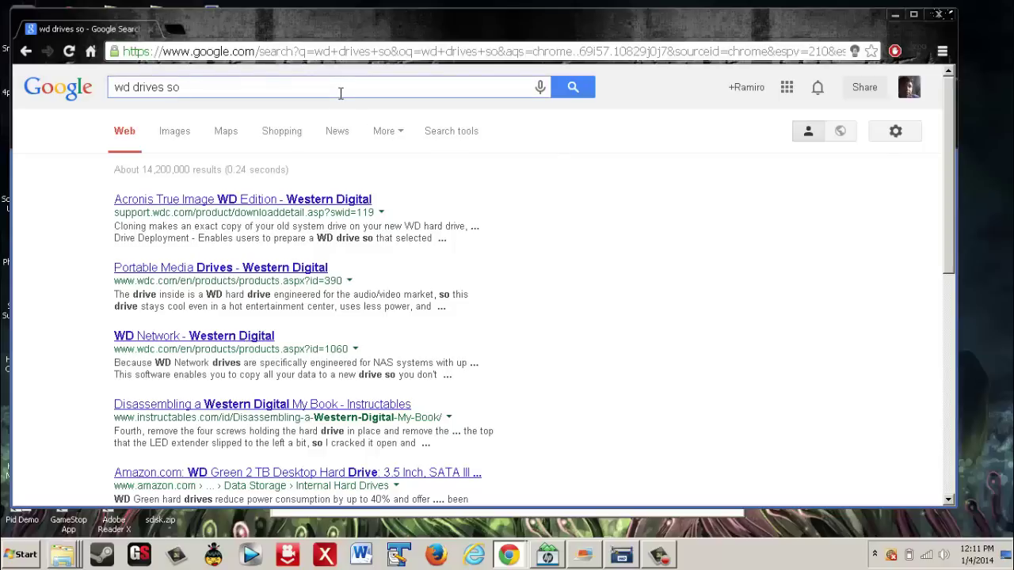
key("BackSpace")
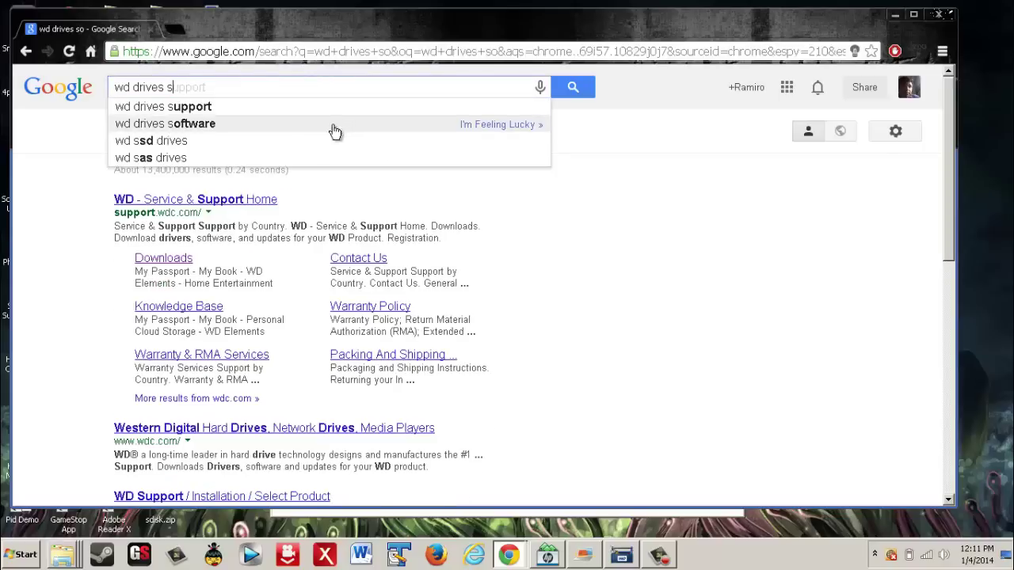
left_click(335, 131)
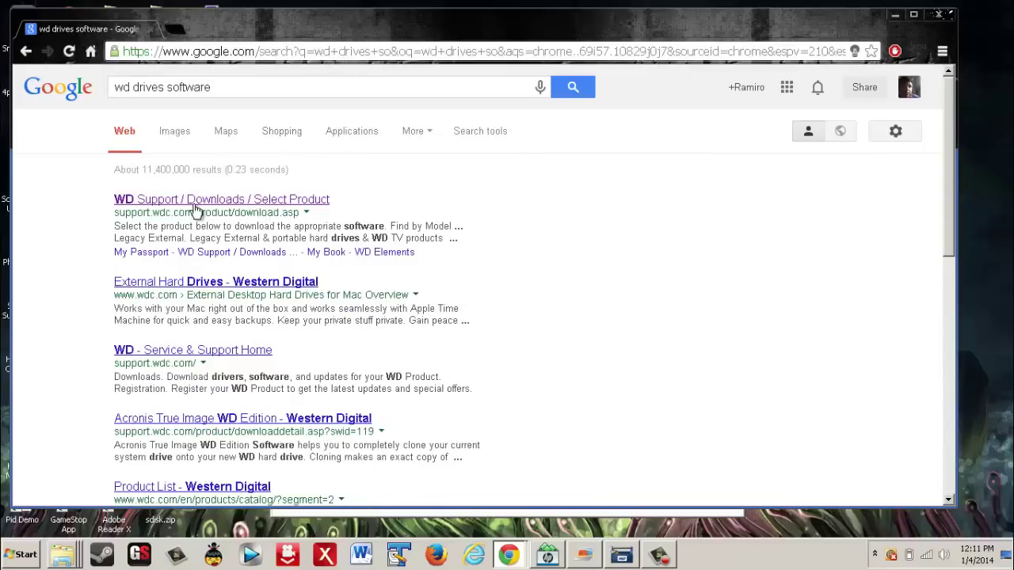
- Open WD's support downloads page from the results and choose the My Passport portable hard drives category
left_click(276, 202)
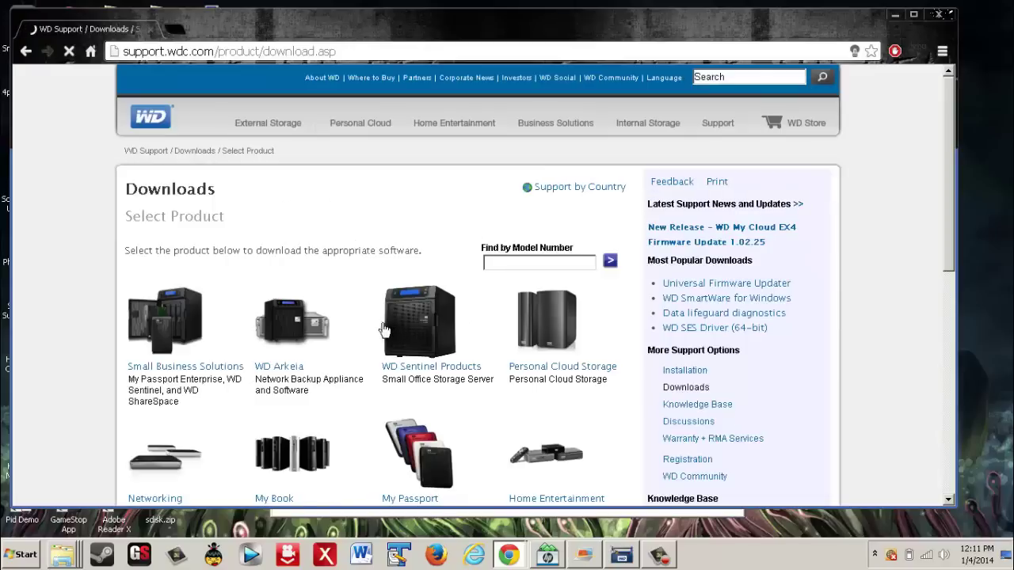
scroll(953, 190, "down", 1)
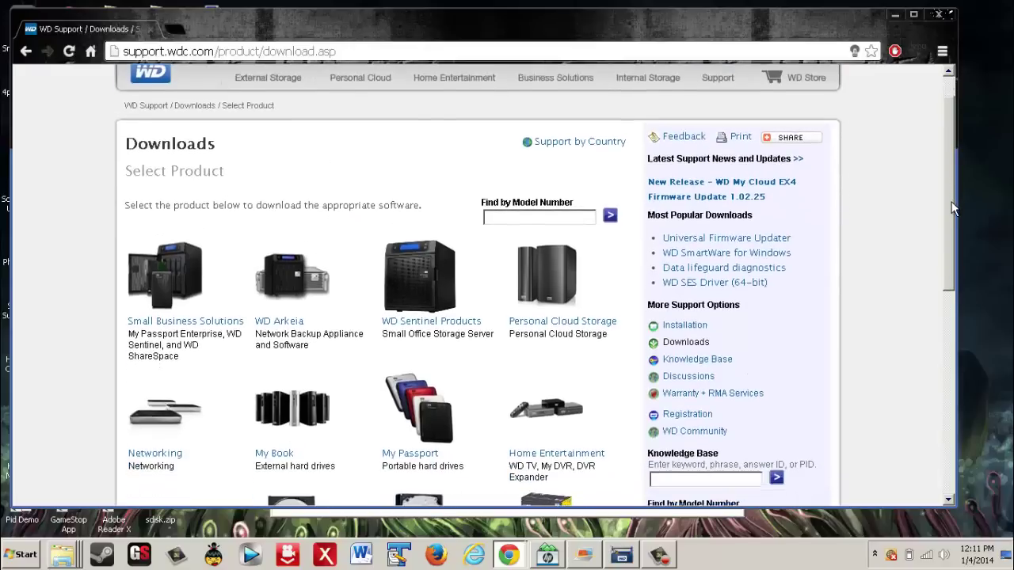
scroll(939, 181, "up", 1)
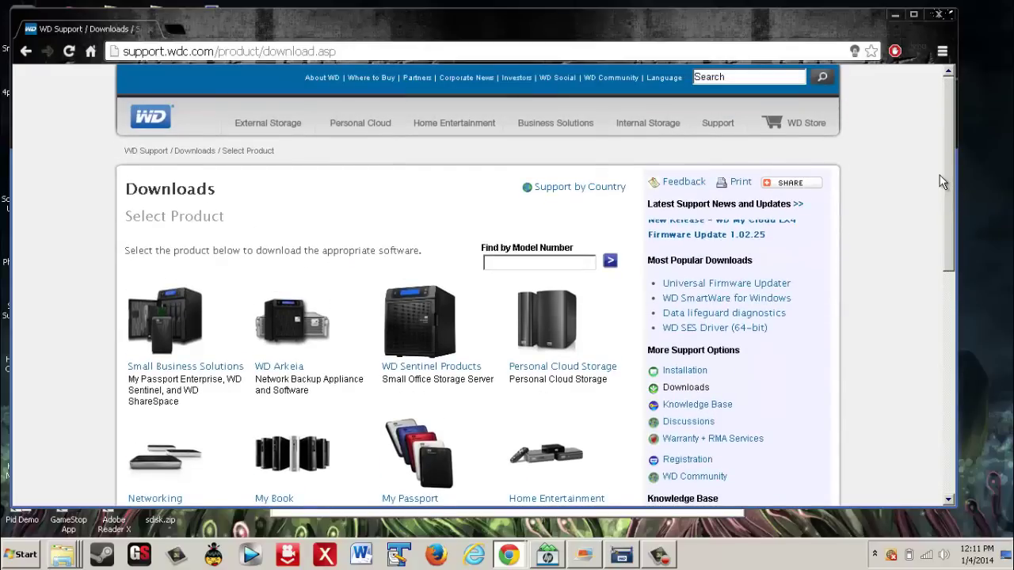
scroll(939, 187, "down", 3)
scroll(937, 232, "down", 3)
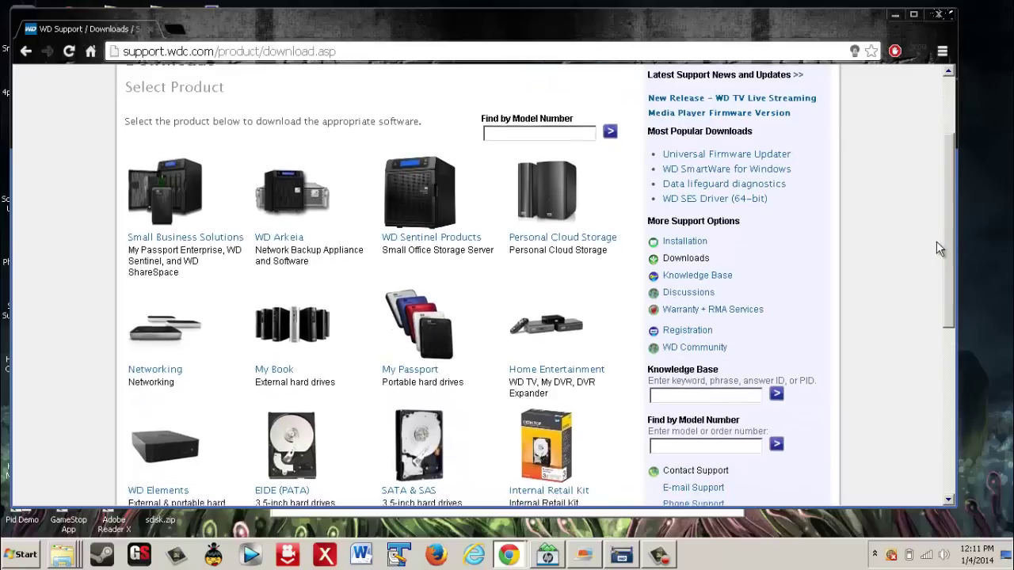
scroll(938, 282, "down", 3)
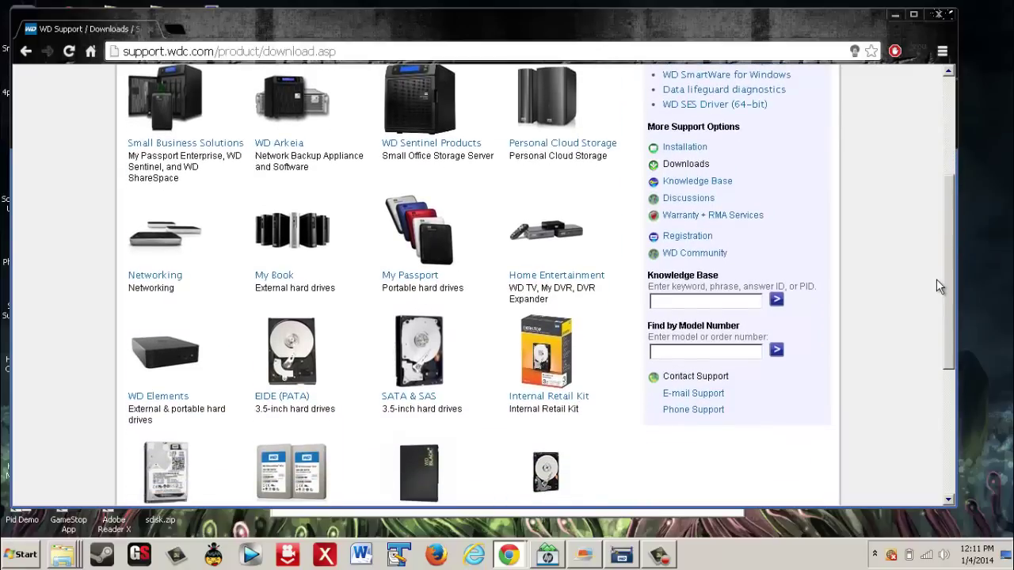
scroll(937, 332, "down", 3)
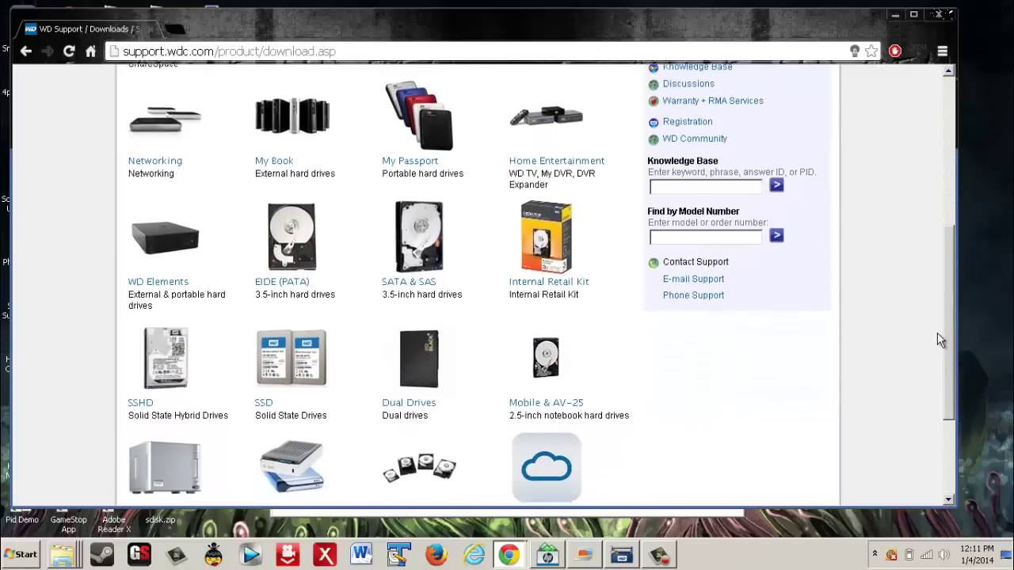
left_click_drag(942, 369, 936, 269)
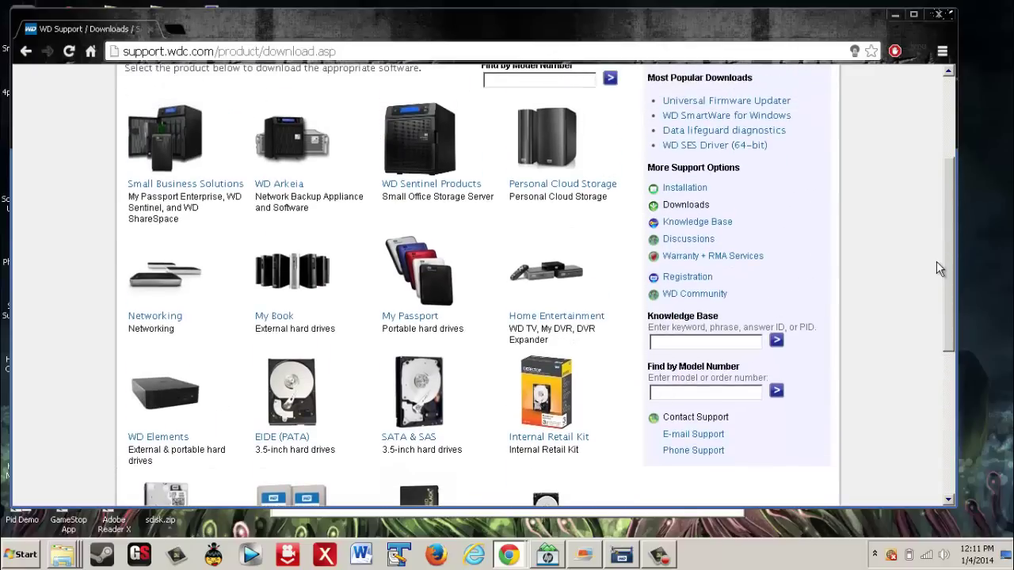
left_click(426, 320)
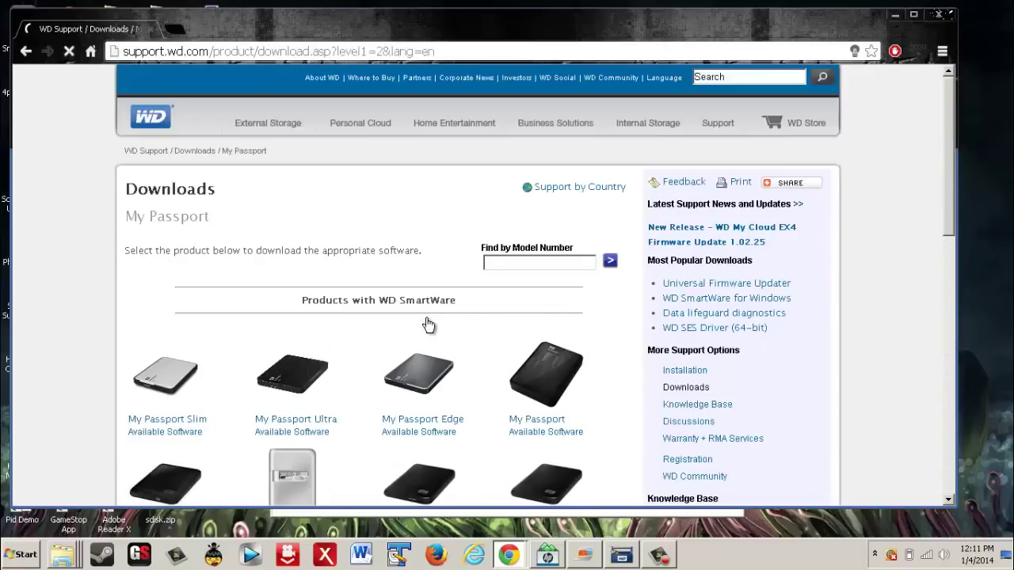
- Select the My Passport product among those with WD SmartWare and open the WD Drive Utilities for Windows download details
left_click_drag(947, 167, 948, 239)
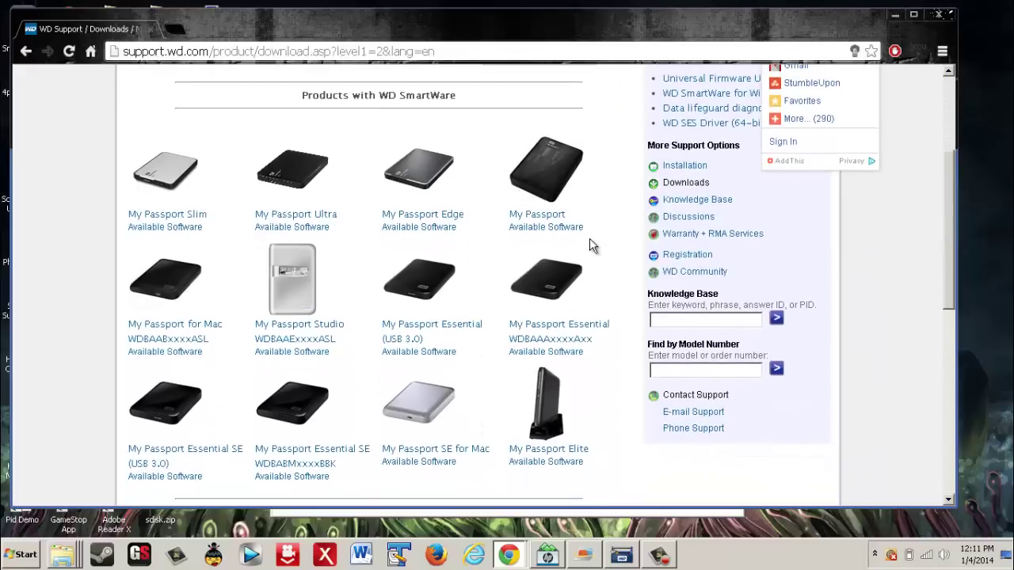
mouse_move(540, 188)
left_click(543, 198)
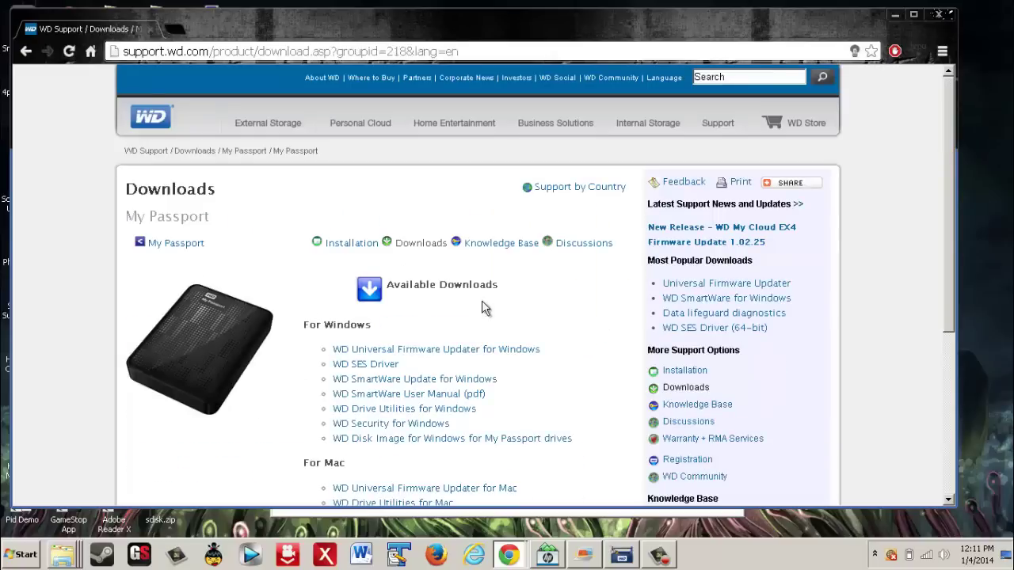
left_click_drag(948, 176, 954, 224)
scroll(670, 233, "down", 2)
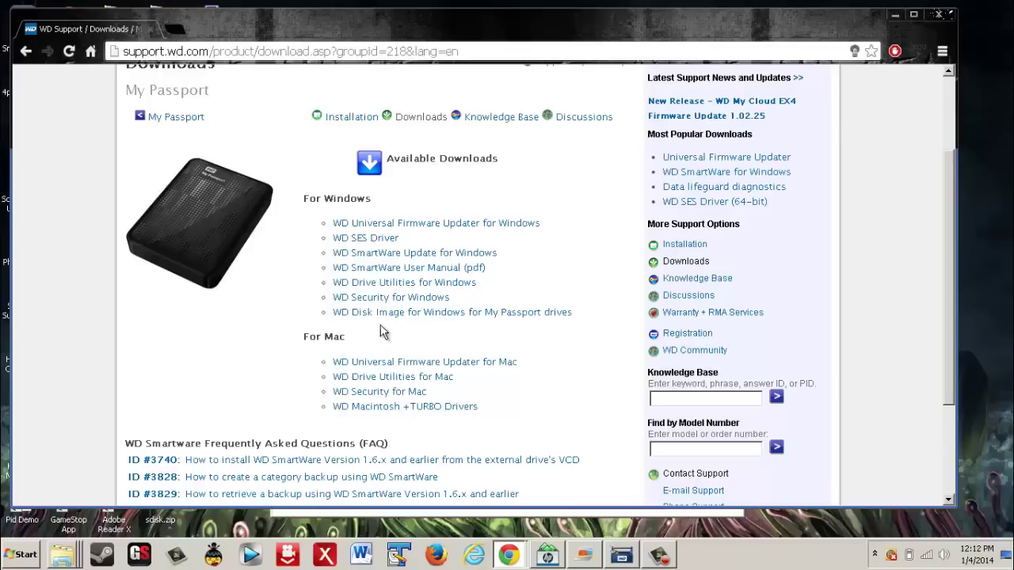
left_click(388, 284)
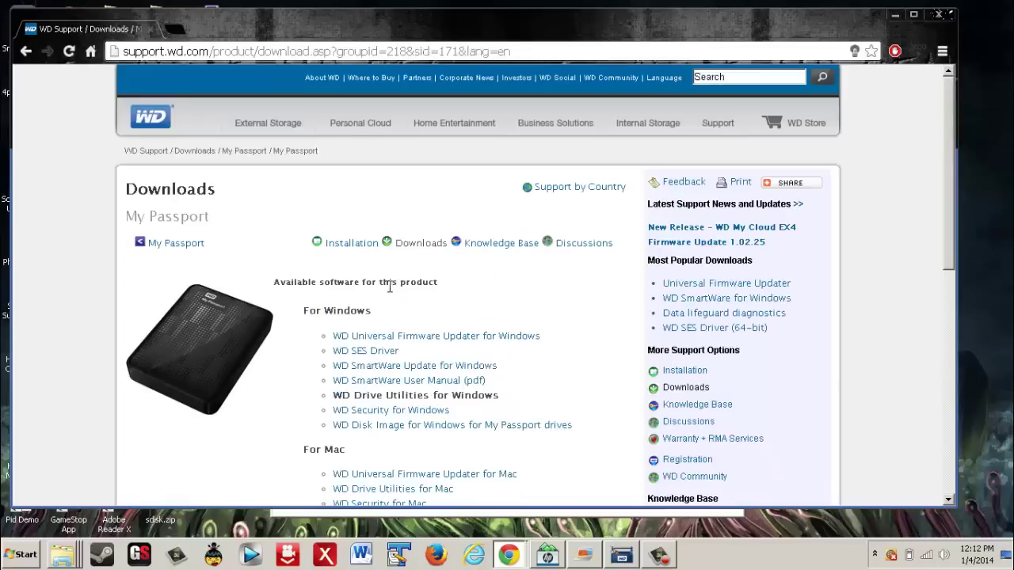
scroll(952, 190, "down", 3)
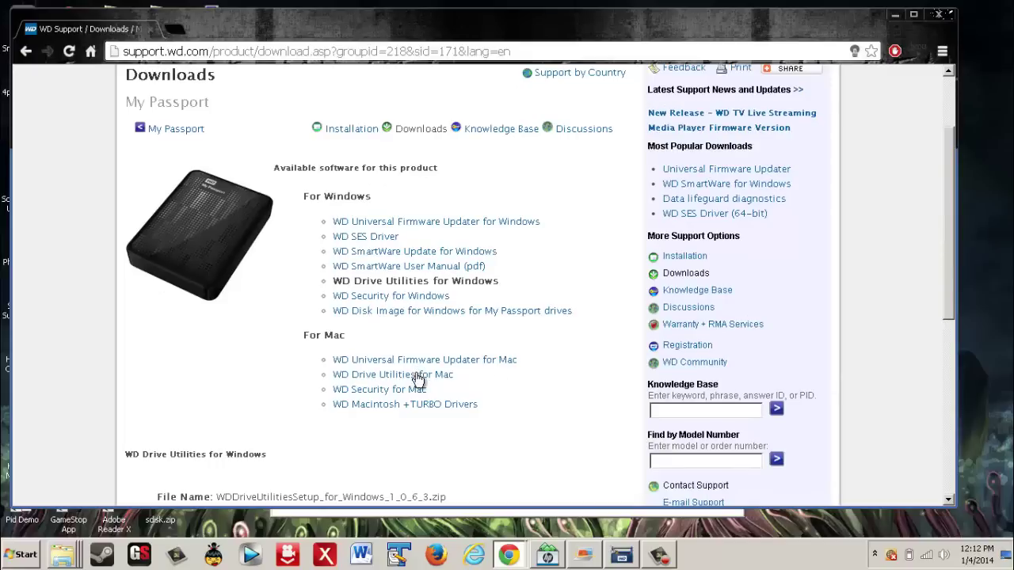
- Download the WD Drive Utilities for Windows 1.0.6.3 zip, view its contents in WinRAR, and close the archive without running the installer
left_click(621, 564)
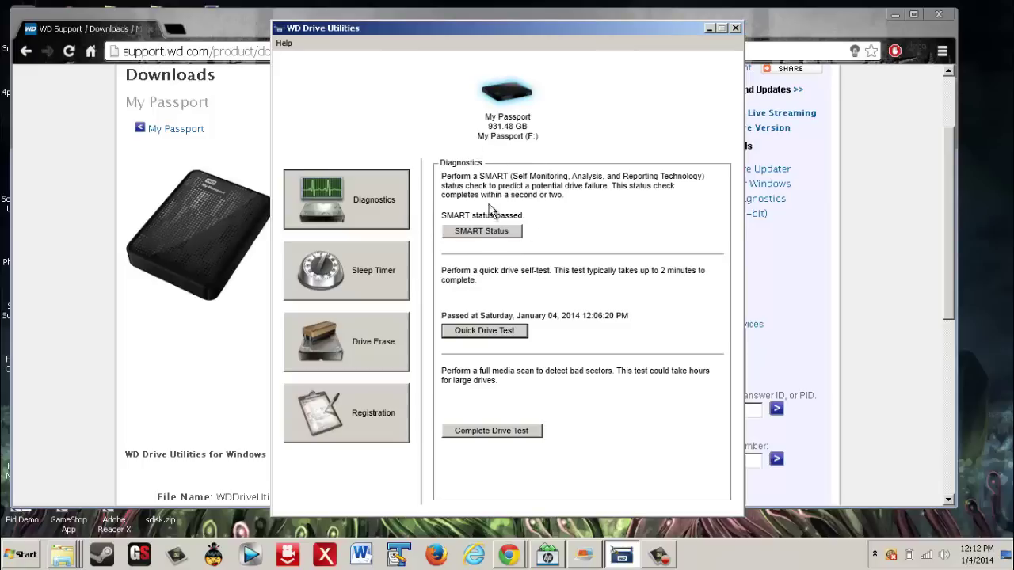
left_click(935, 160)
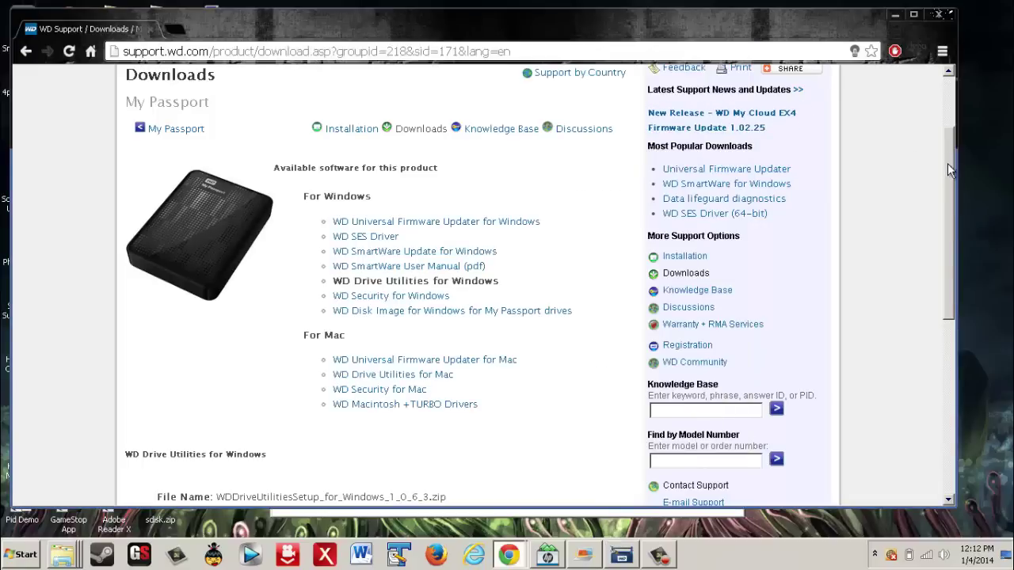
scroll(947, 163, "down", 3)
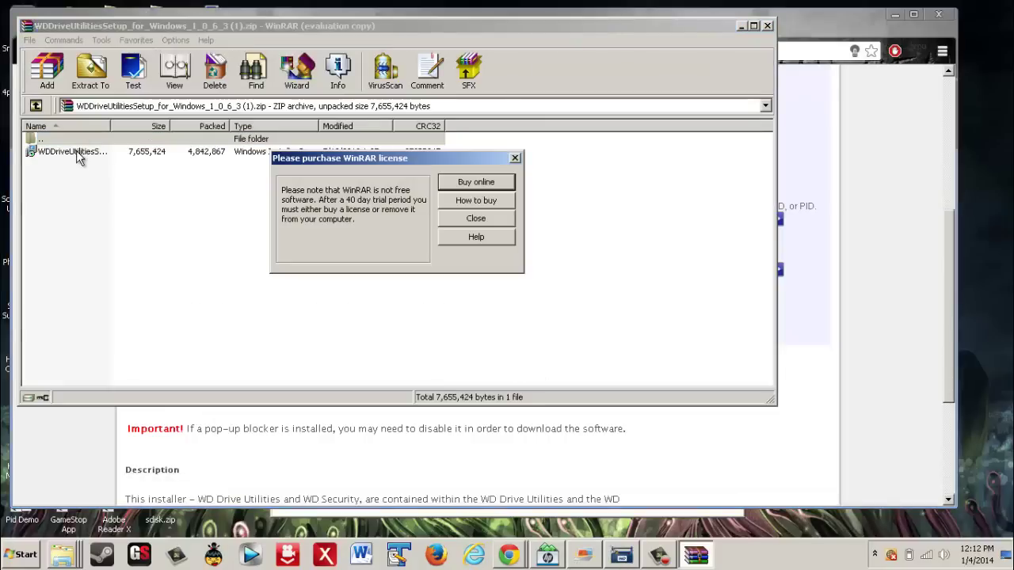
left_click(503, 217)
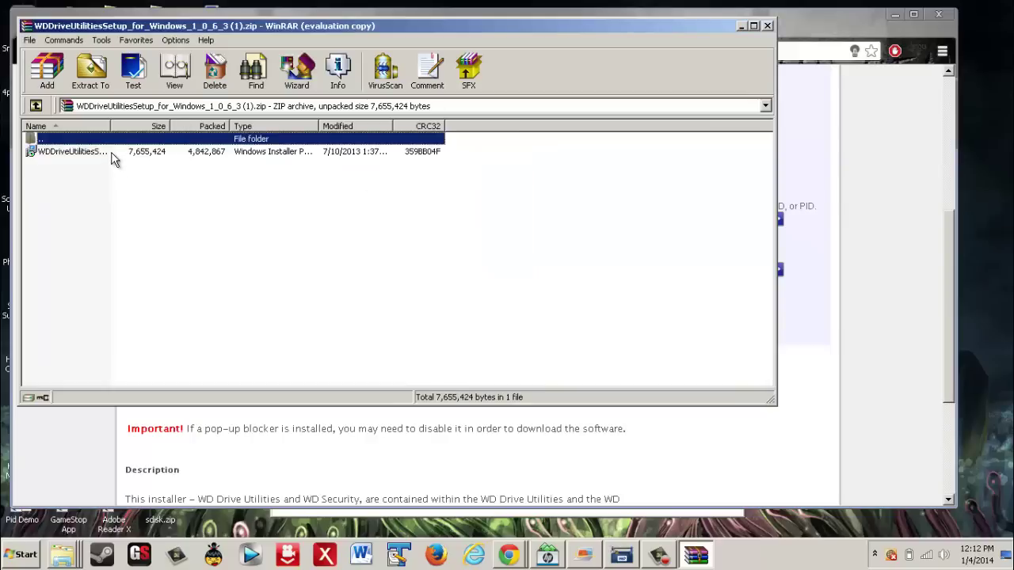
left_click(767, 25)
- In WD Drive Utilities, acknowledge the data-loss warning, erase the My Passport (F:) drive, and close the program
left_click(620, 557)
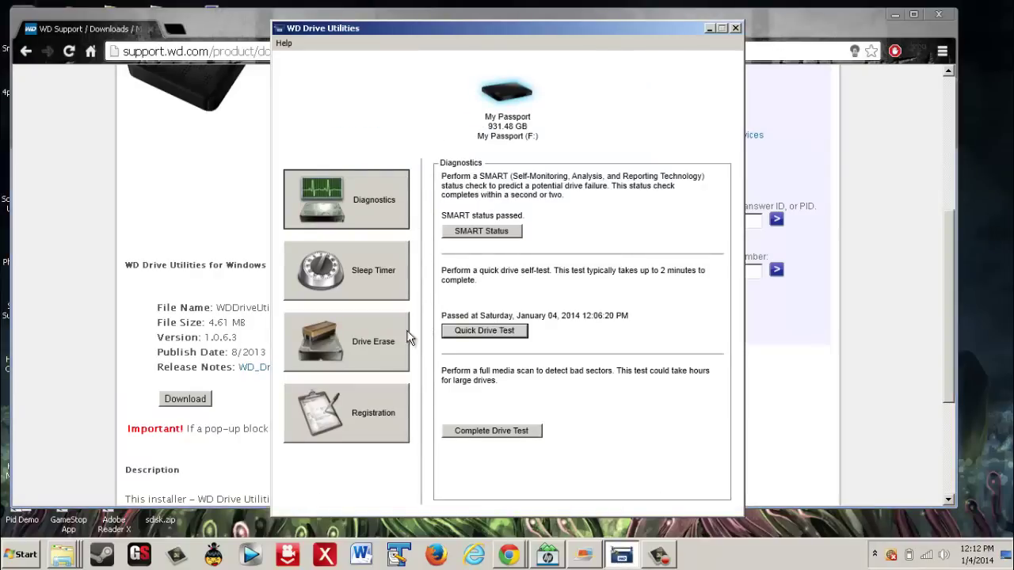
left_click(380, 348)
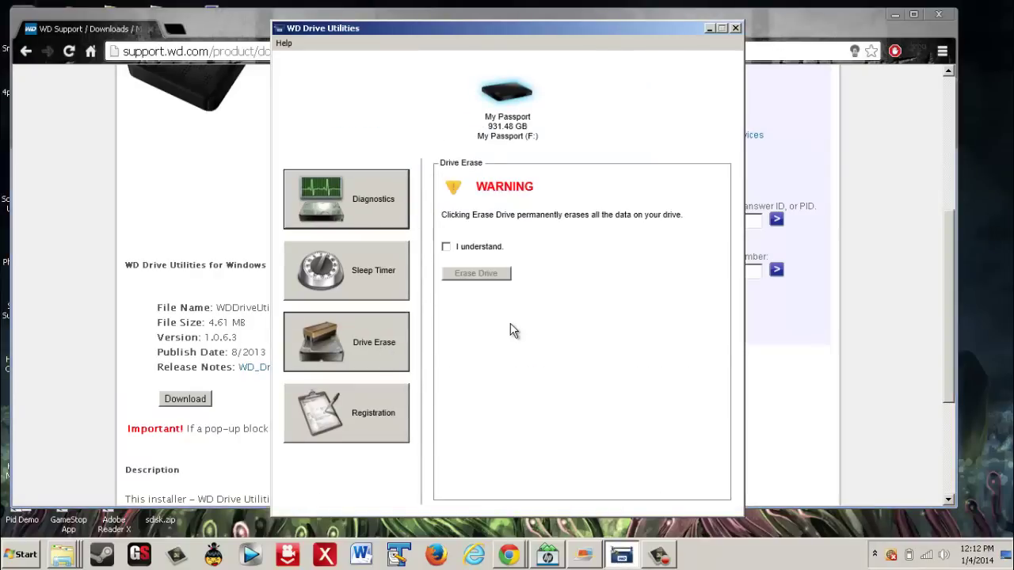
left_click(446, 246)
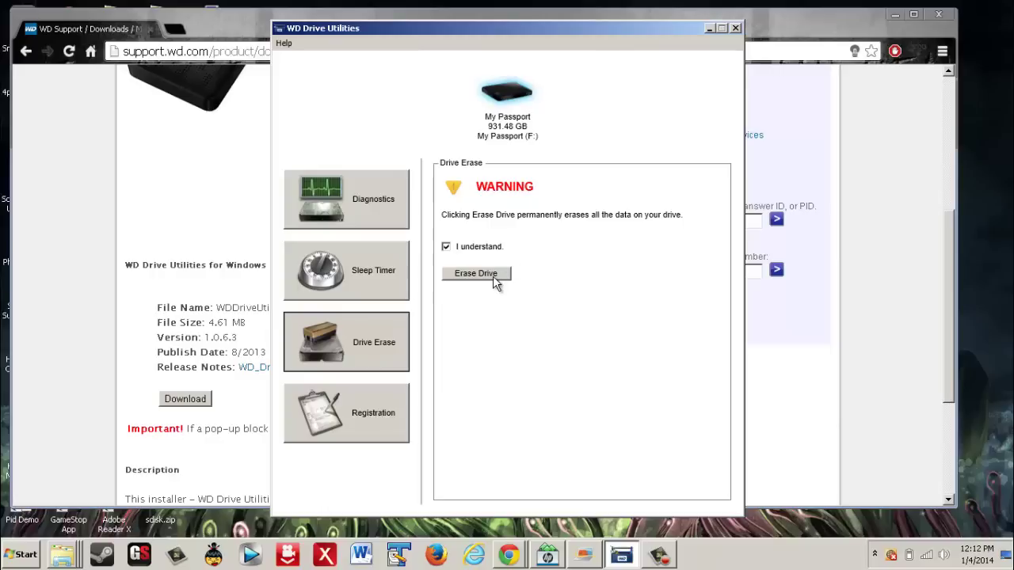
left_click(493, 276)
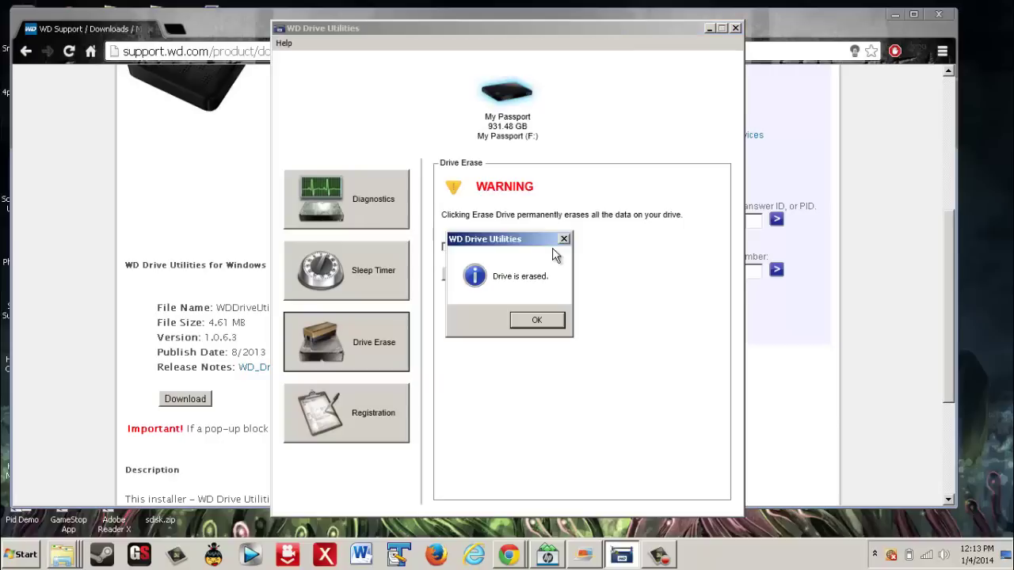
left_click(535, 320)
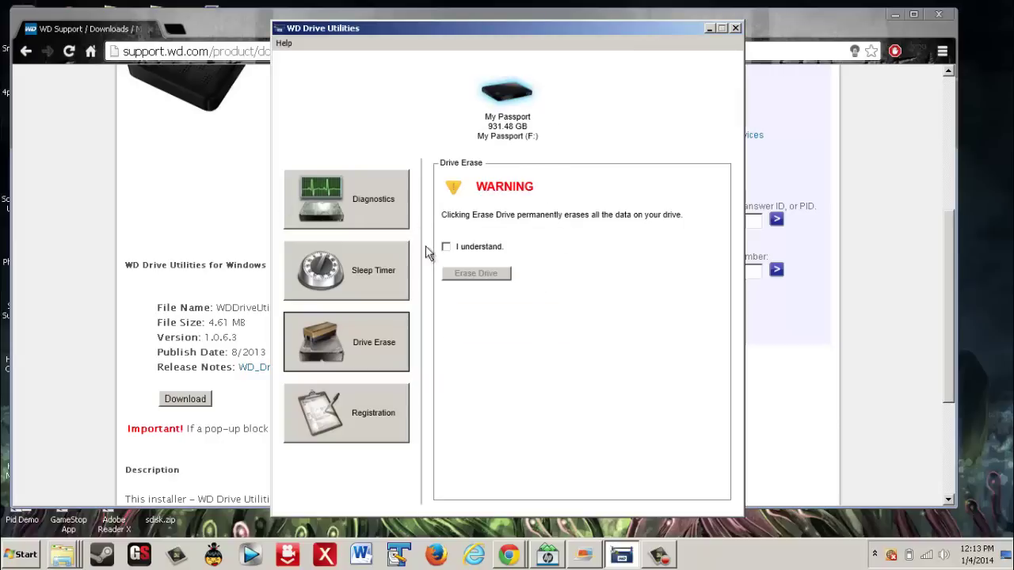
left_click(348, 199)
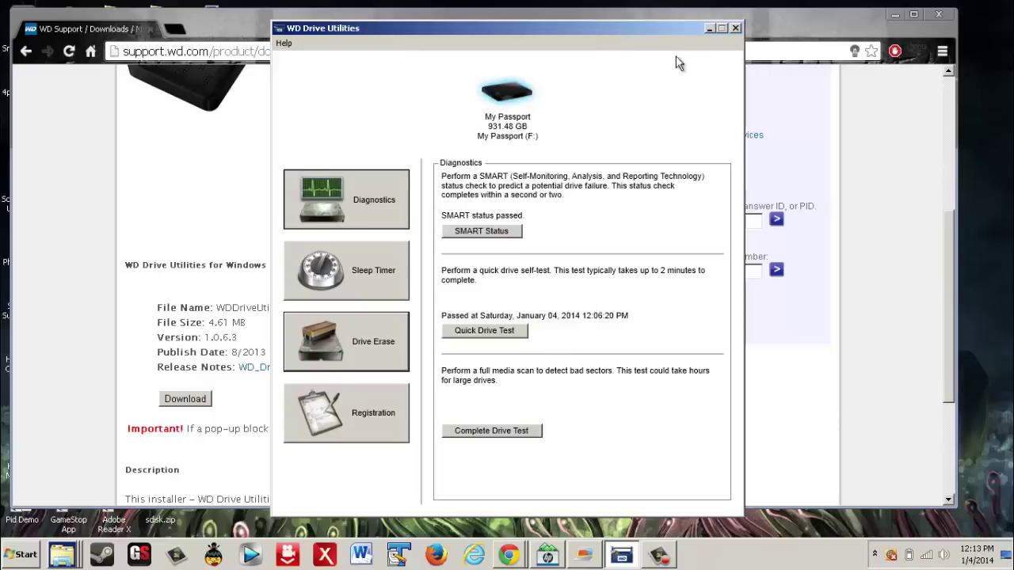
left_click(736, 29)
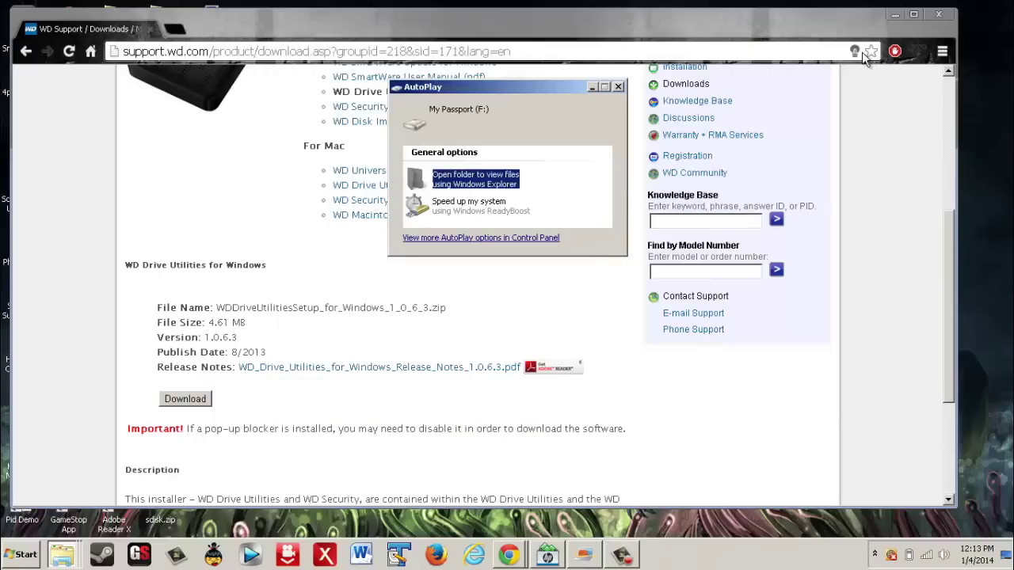